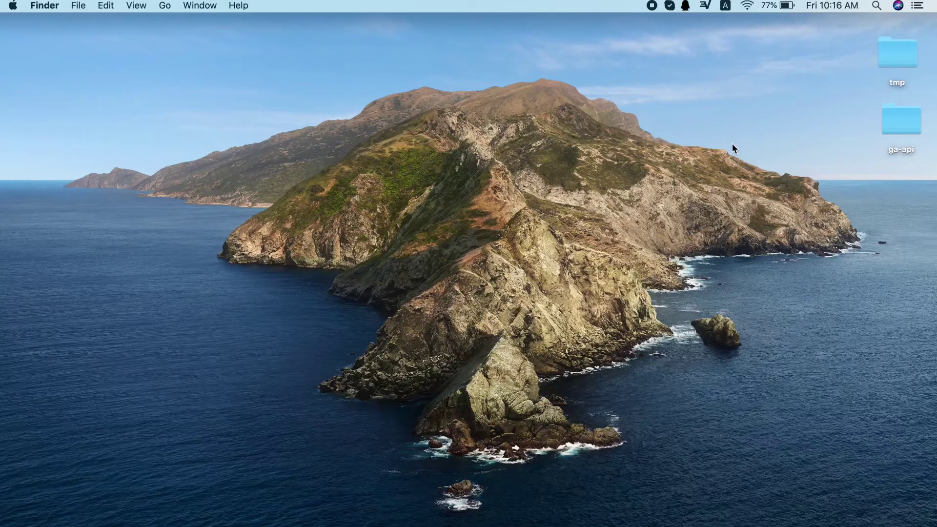
- Join the Wi-Fi network BRAP_5G_4C35 using its eight-character WPA2 password
left_click(748, 6)
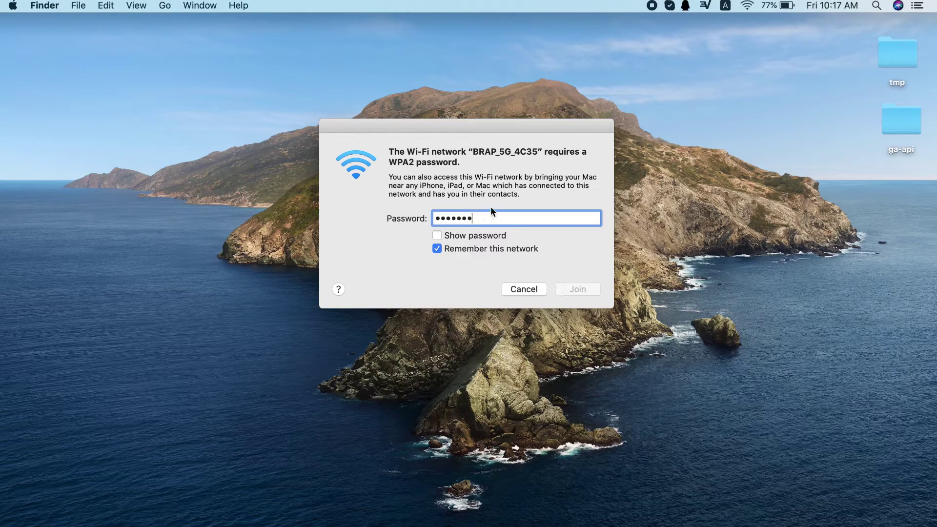
type("•")
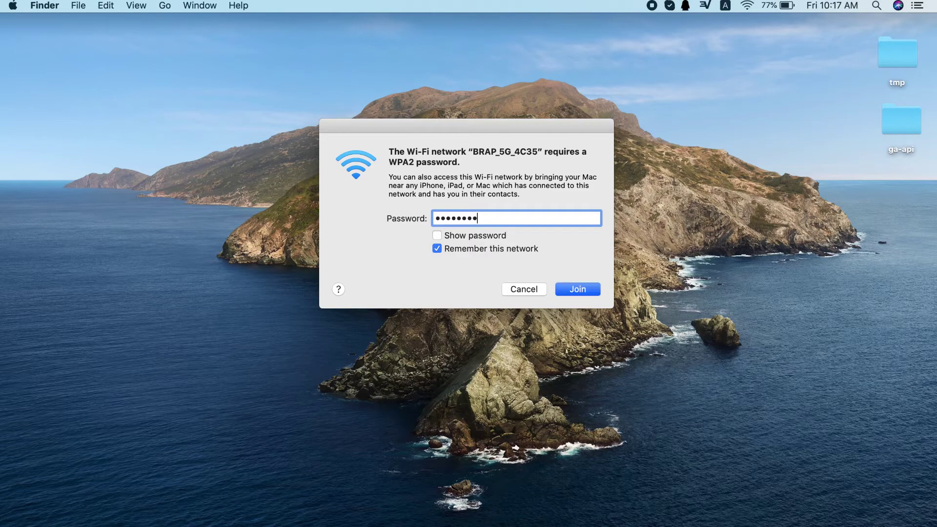
left_click(586, 292)
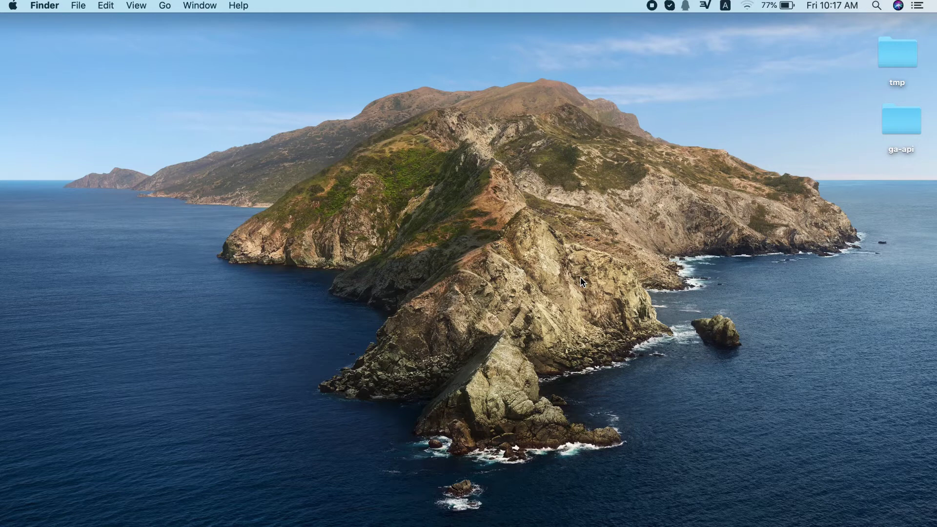
- Check the Wi-Fi connection and open the Network preferences window
left_click(748, 6)
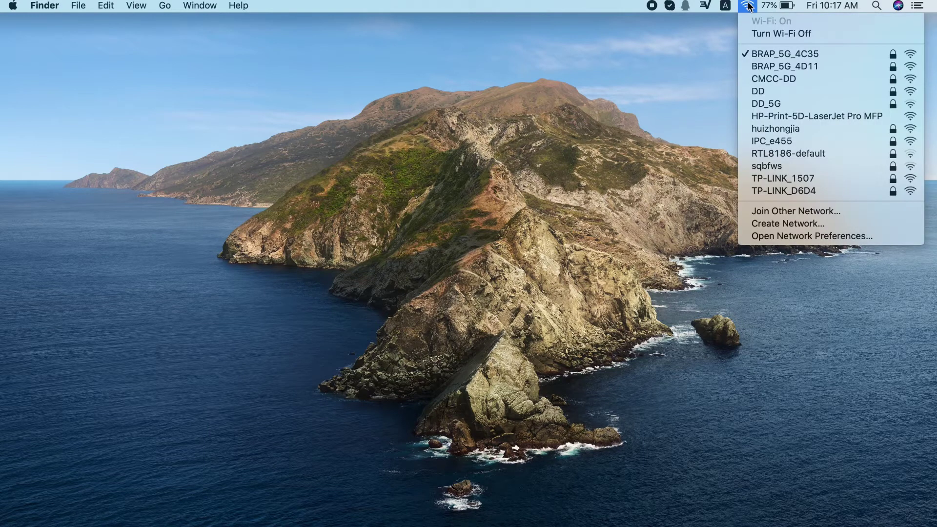
left_click(671, 65)
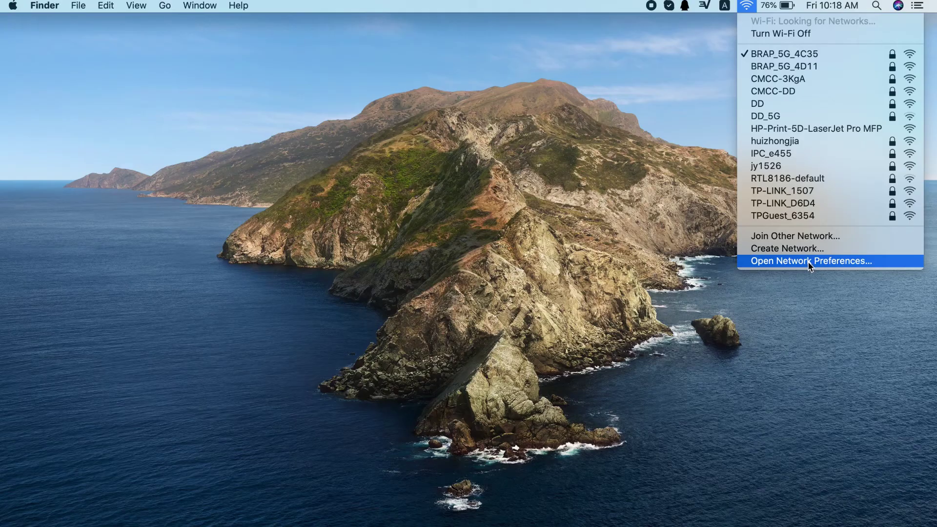
left_click(810, 267)
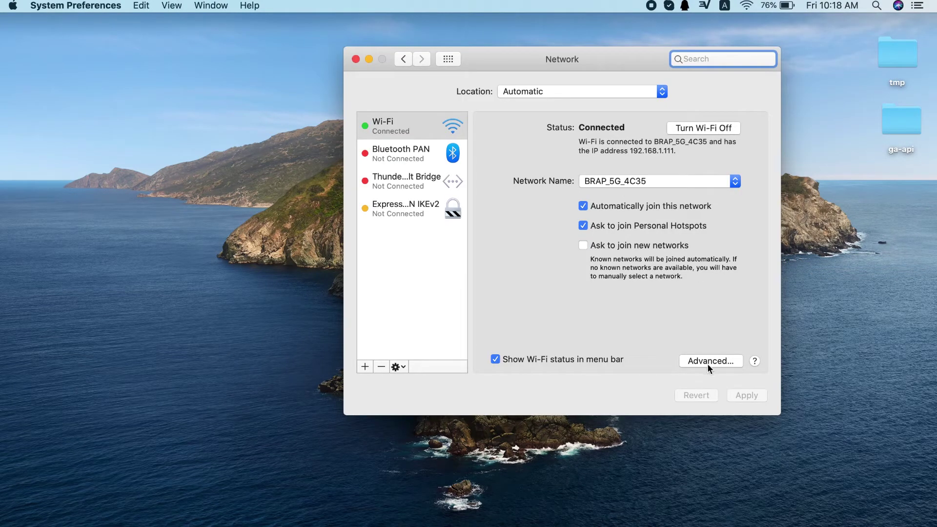
- Switch Wi-Fi TCP/IP to manual IPv4 with address 169.254.254.100
left_click(707, 363)
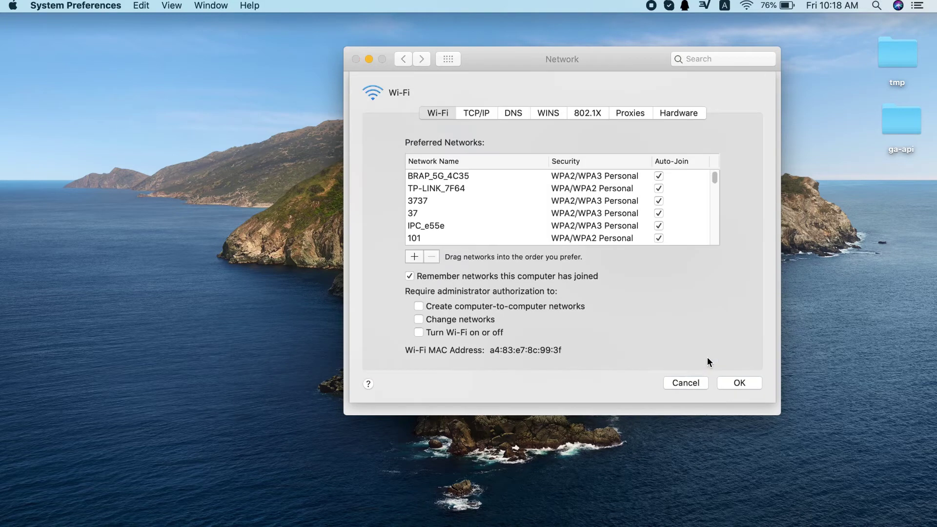
left_click(480, 113)
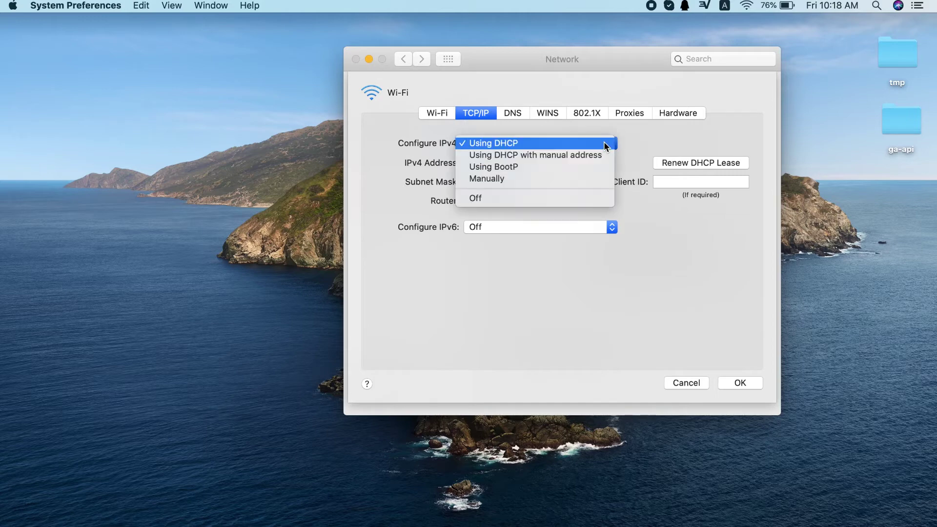
left_click(574, 180)
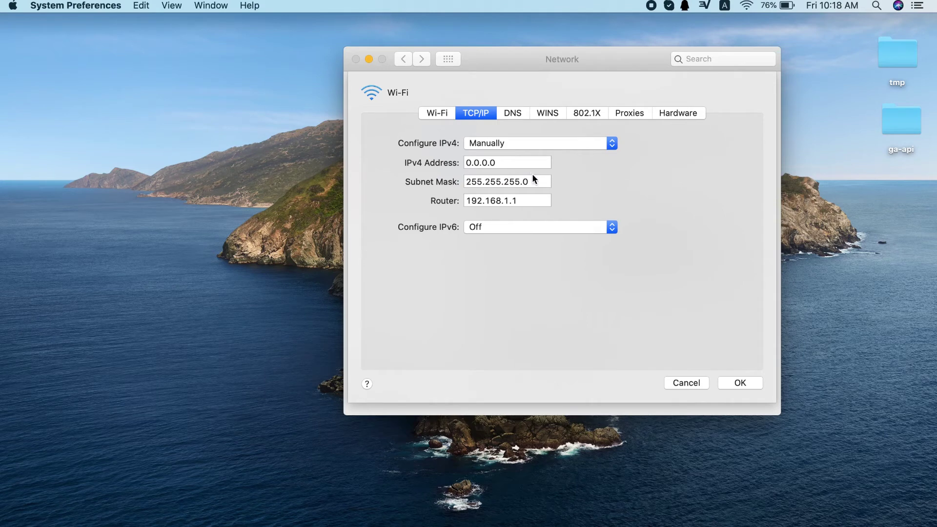
double_click(503, 166)
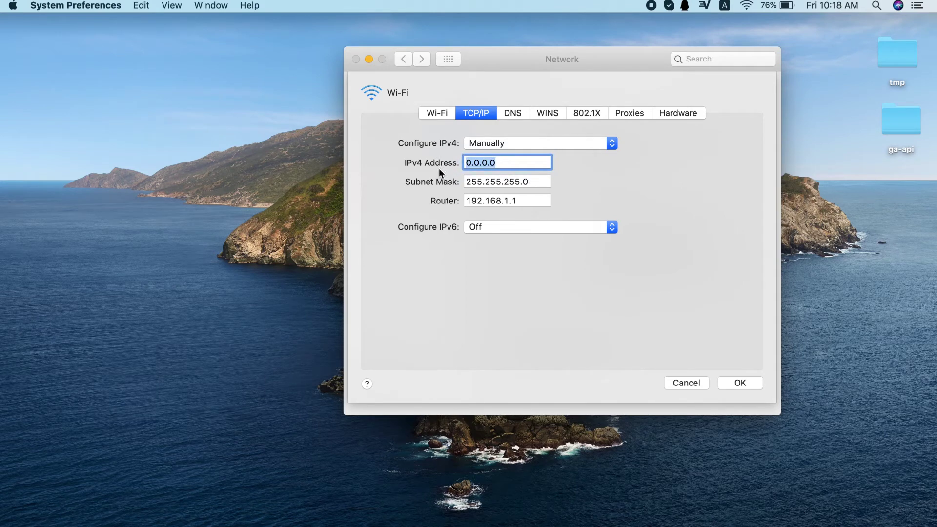
type("169.254.254")
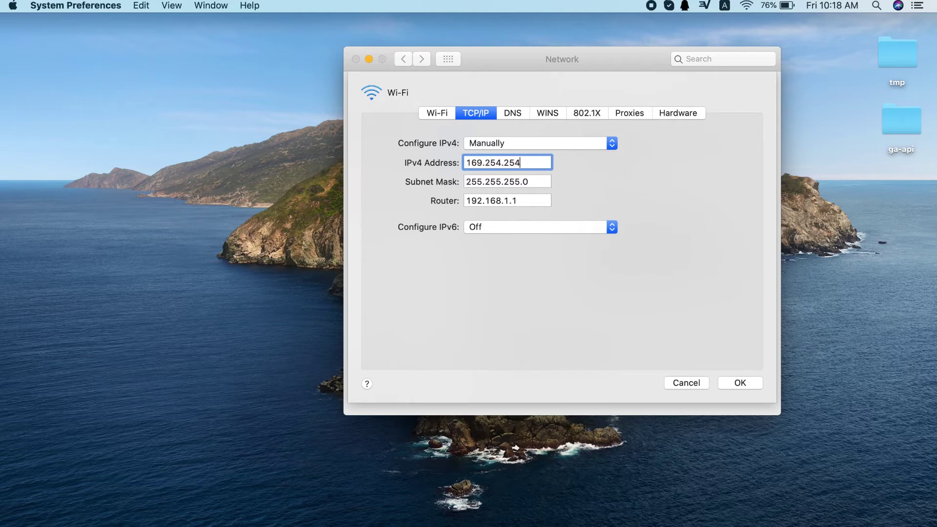
type(".100")
- Set subnet mask 255.255.0.0, clear the router field, and apply the configuration
double_click(510, 182)
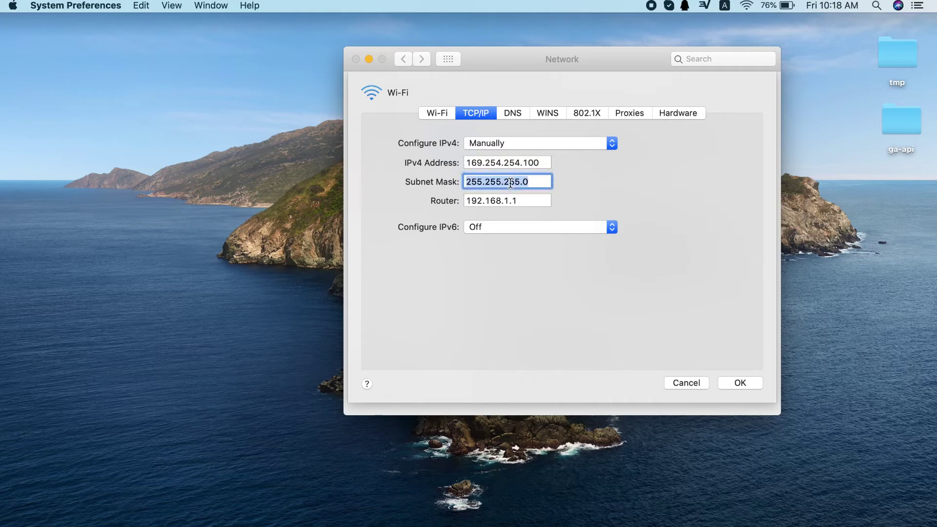
left_click(535, 182)
left_click_drag(533, 182, 507, 185)
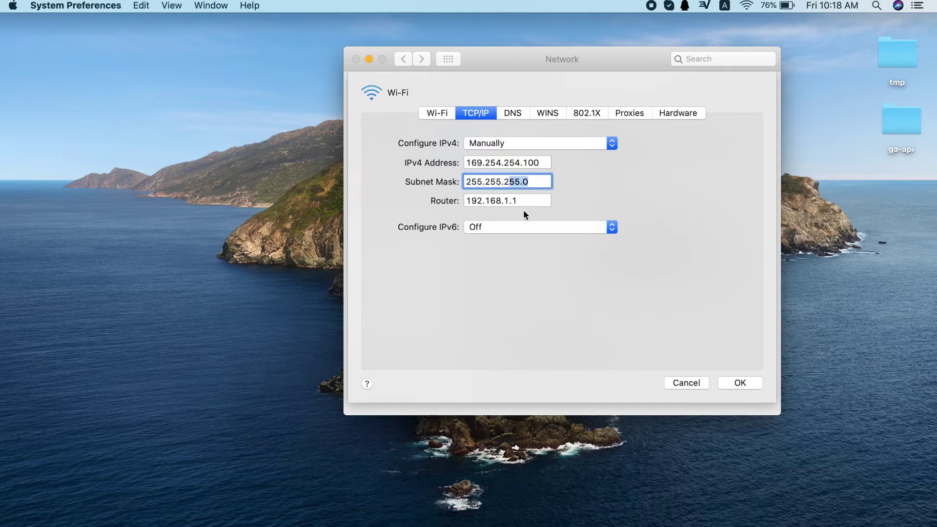
key("BackSpace")
key("BackSpace")
type("0.0")
key("Tab")
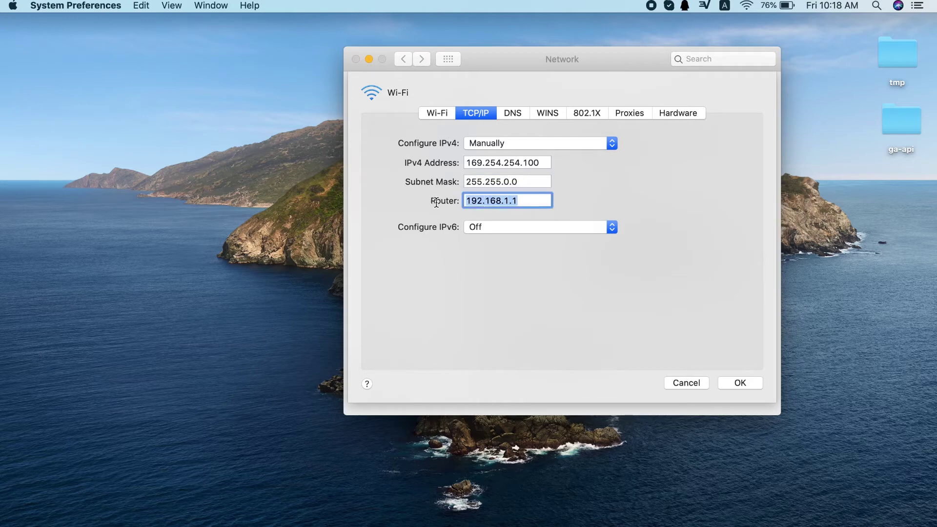
key("BackSpace")
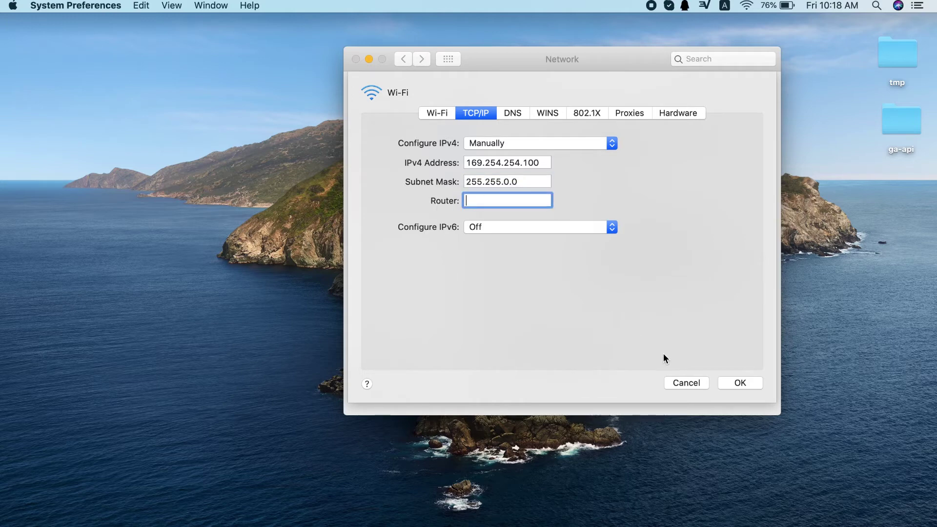
left_click(740, 388)
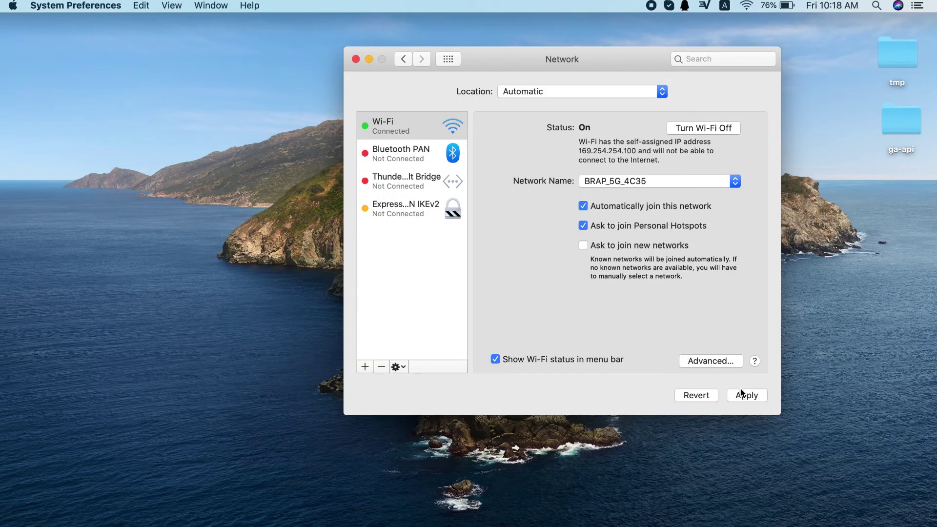
left_click(744, 396)
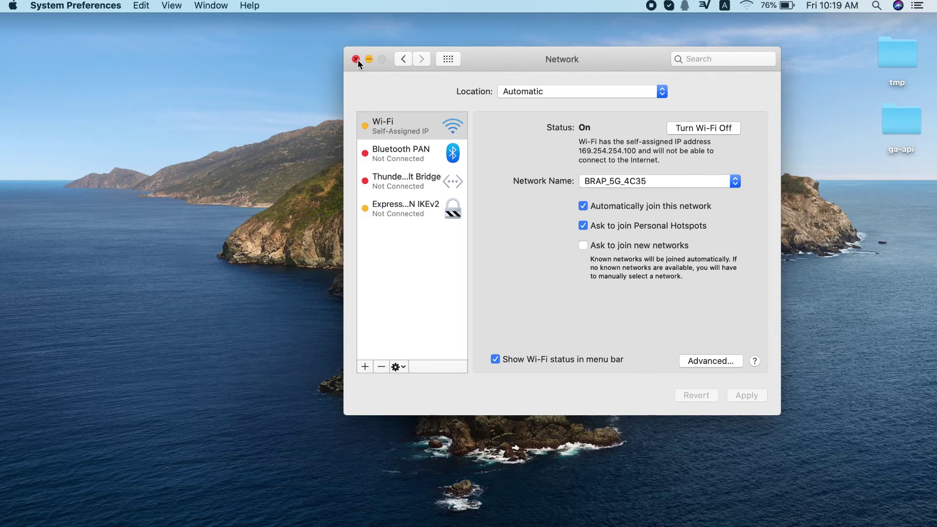
left_click(776, 525)
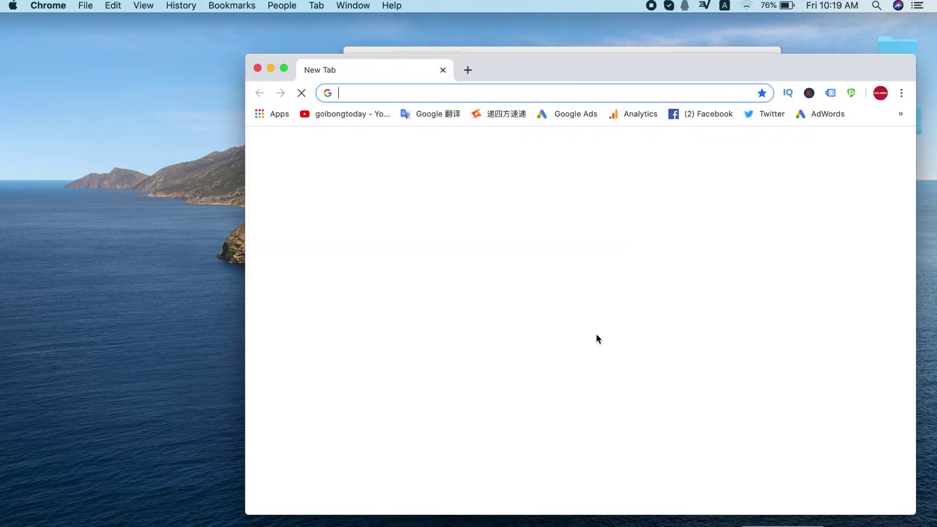
double_click(561, 70)
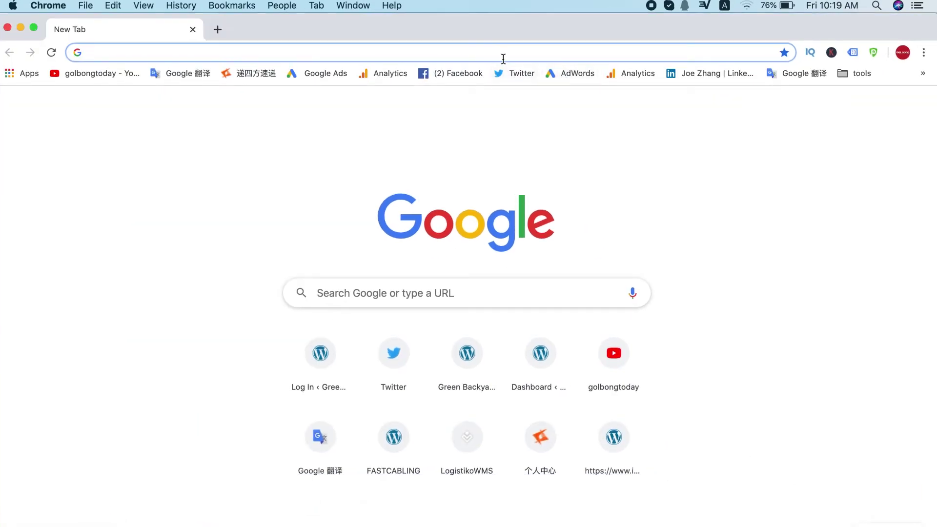
type("http")
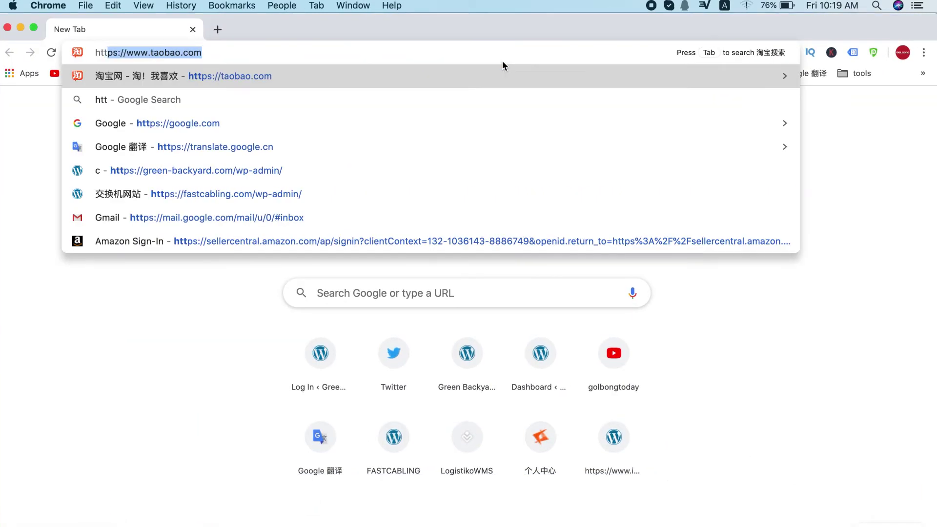
type("://")
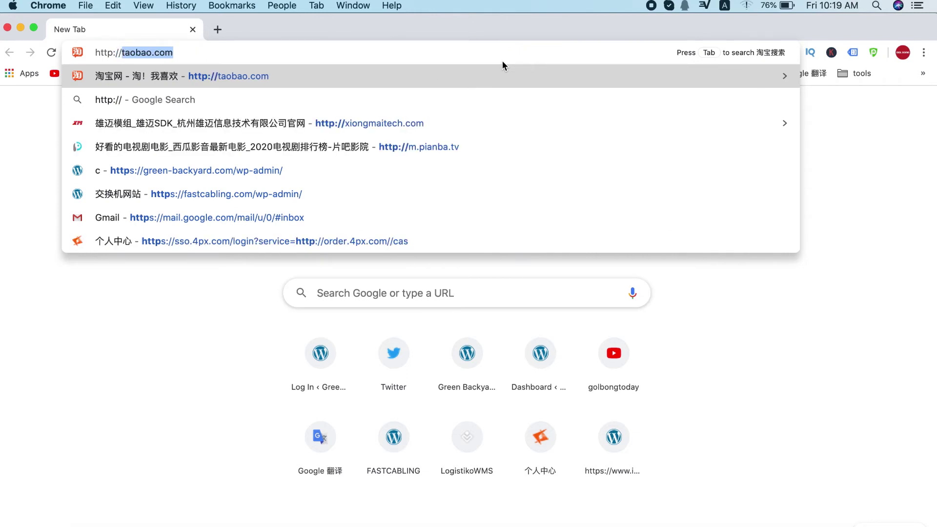
type("169")
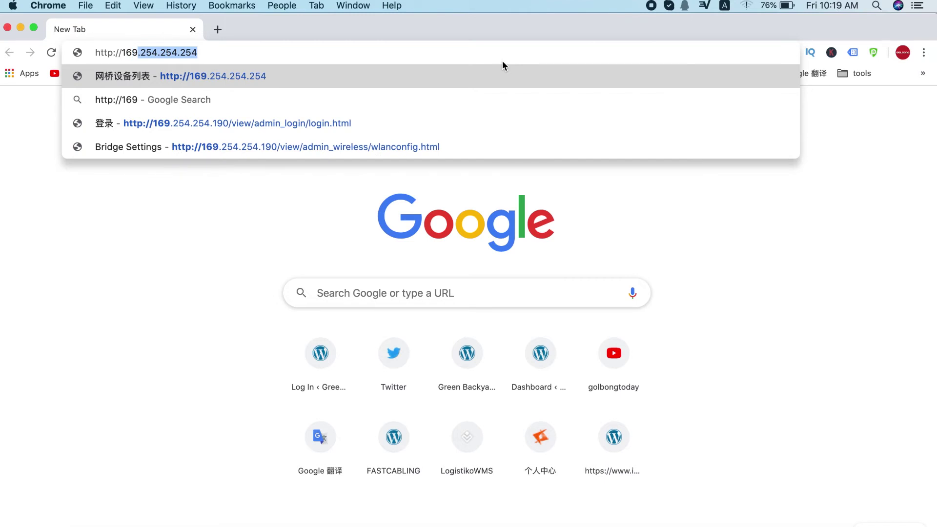
key("Return")
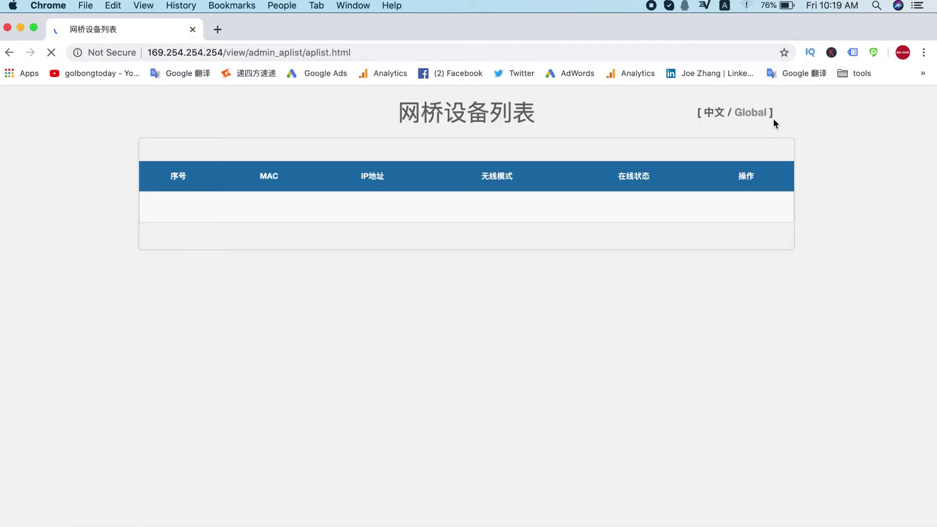
left_click(751, 113)
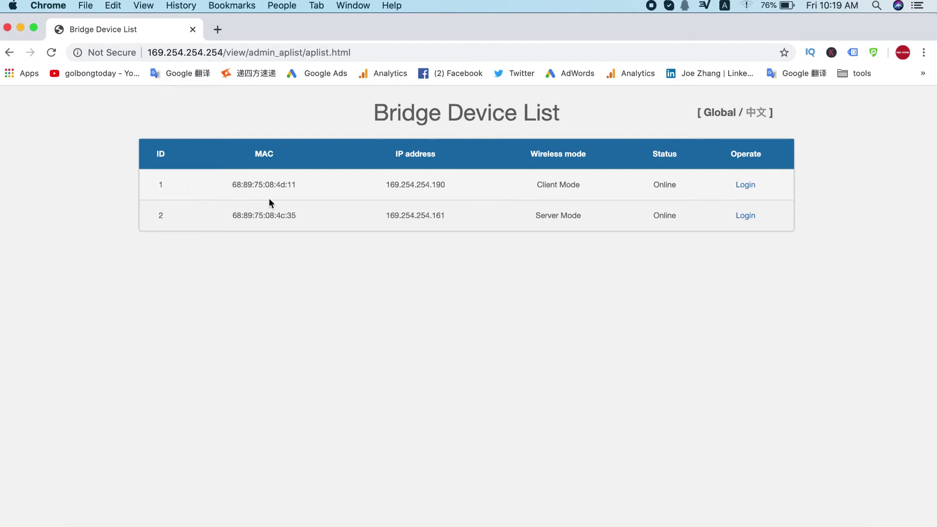
- Review both listed bridges and go to the login for Server Mode bridge 169.254.254.161
left_click(584, 221, "shift")
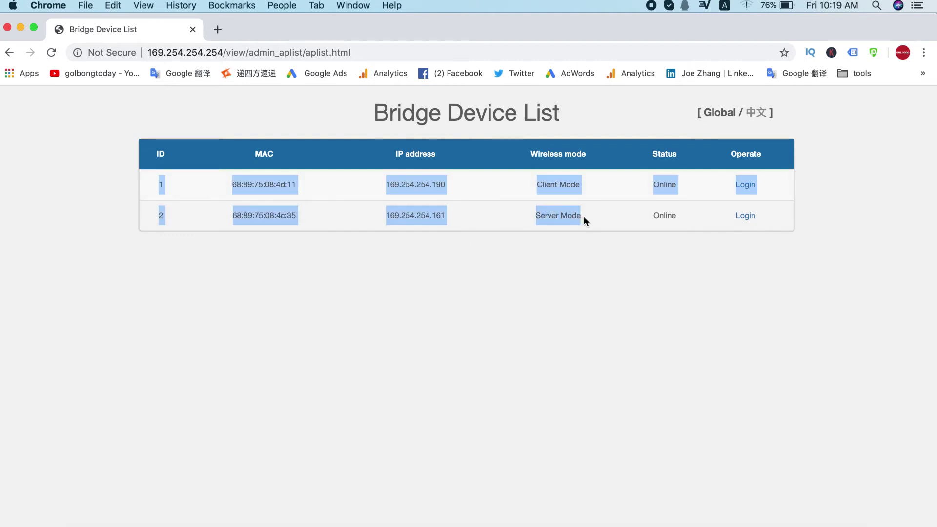
left_click_drag(583, 218, 535, 219)
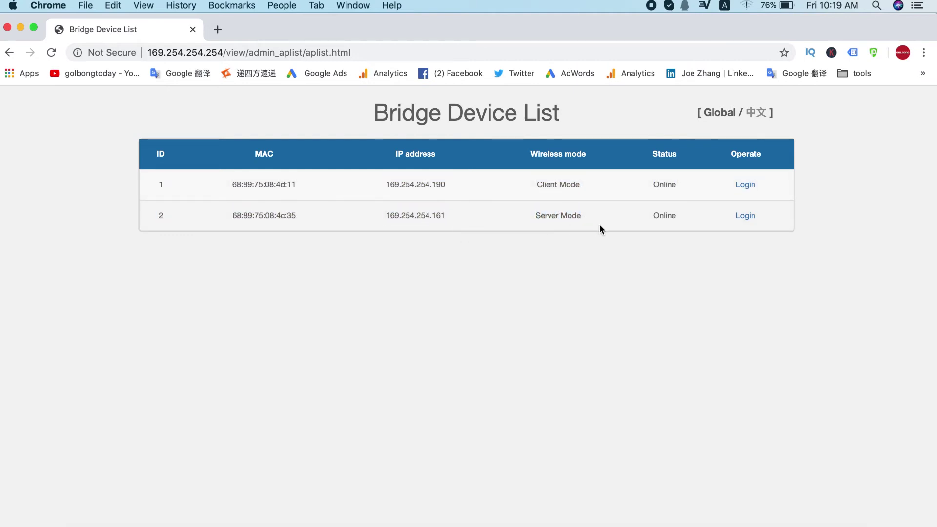
left_click(749, 217)
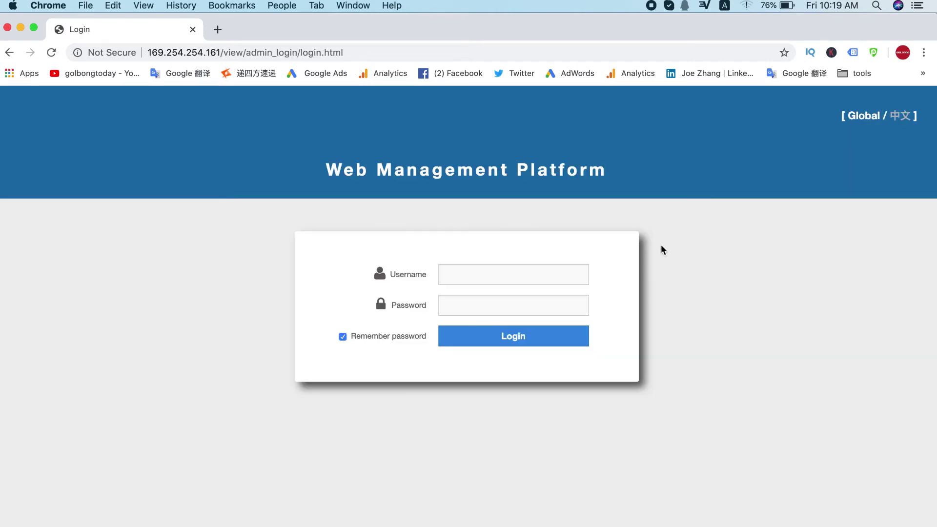
- Log in with username admin and its password, choosing Never to save it in Chrome
left_click(546, 269)
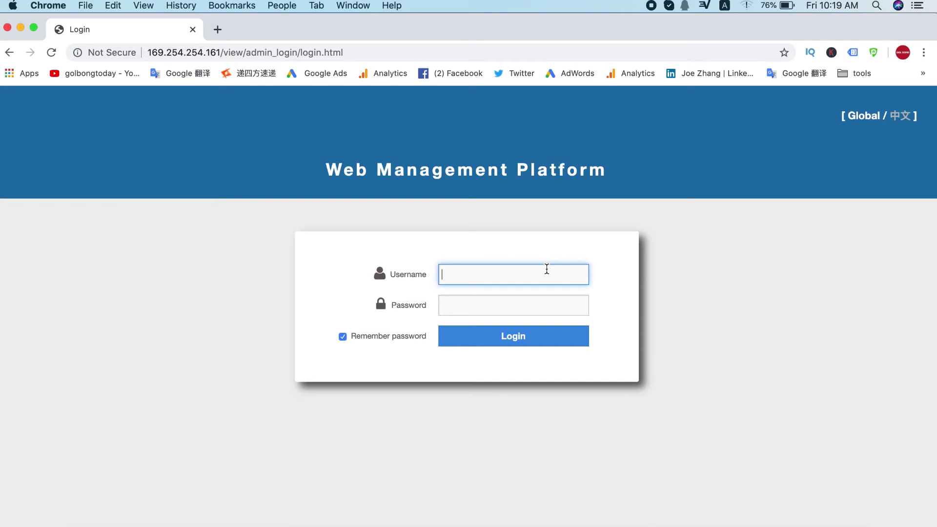
type("admin")
key("Tab")
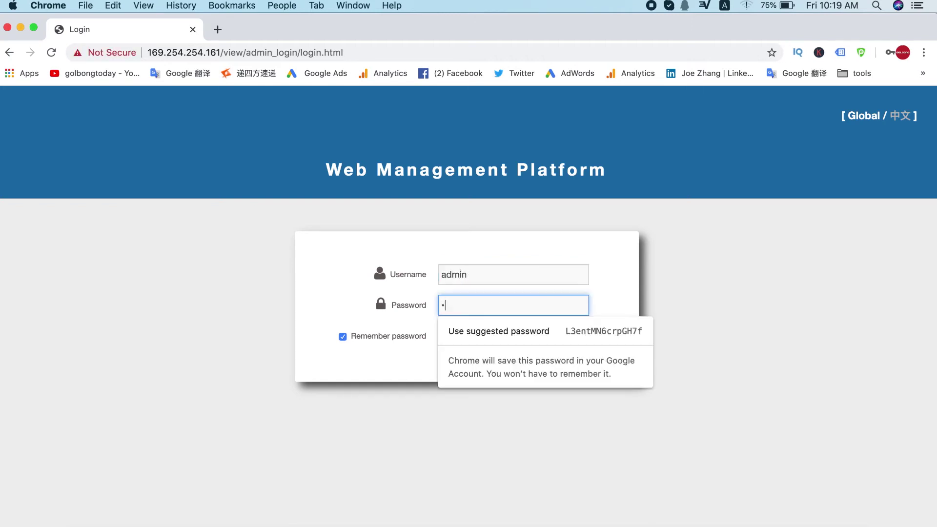
type("admin")
left_click(742, 293)
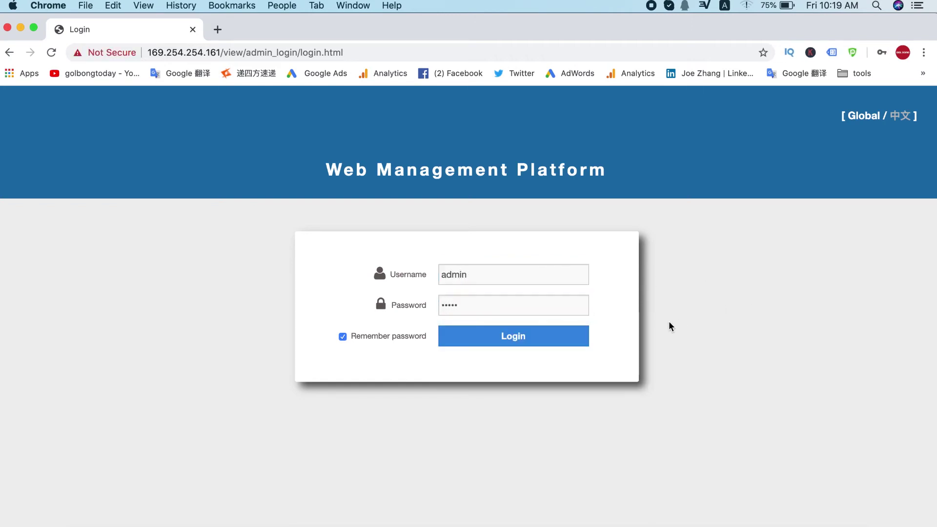
left_click(535, 341)
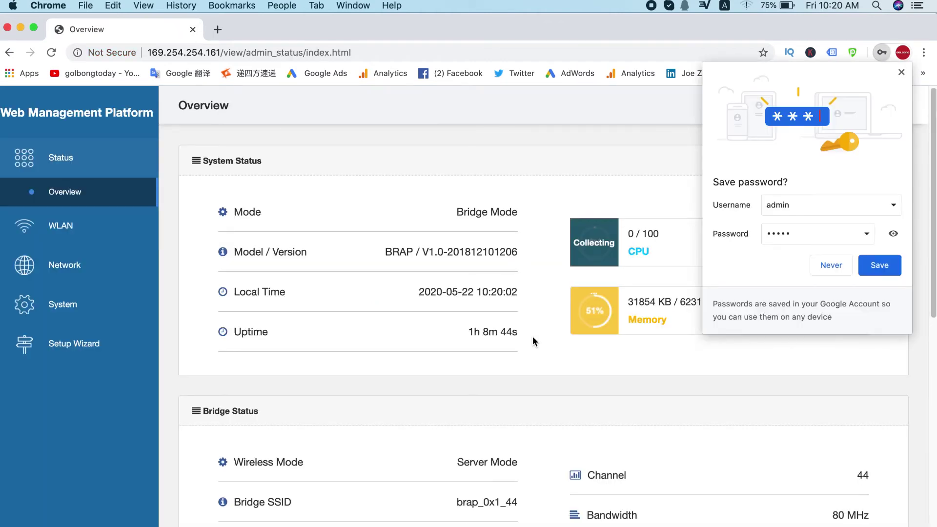
left_click(831, 266)
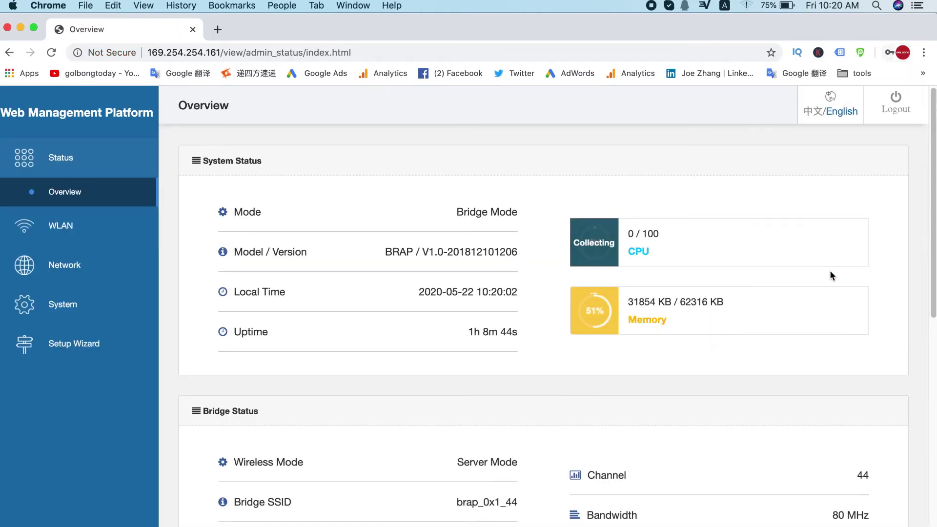
scroll(84, 292, "down", 8)
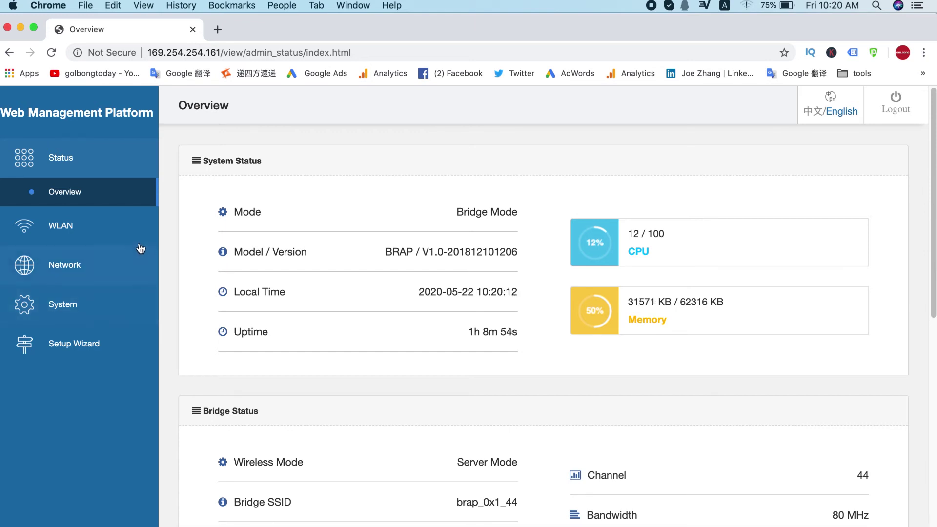
- Expand WLAN, open Bridge Settings, and review the wireless protocol and bandwidth settings
left_click(85, 239)
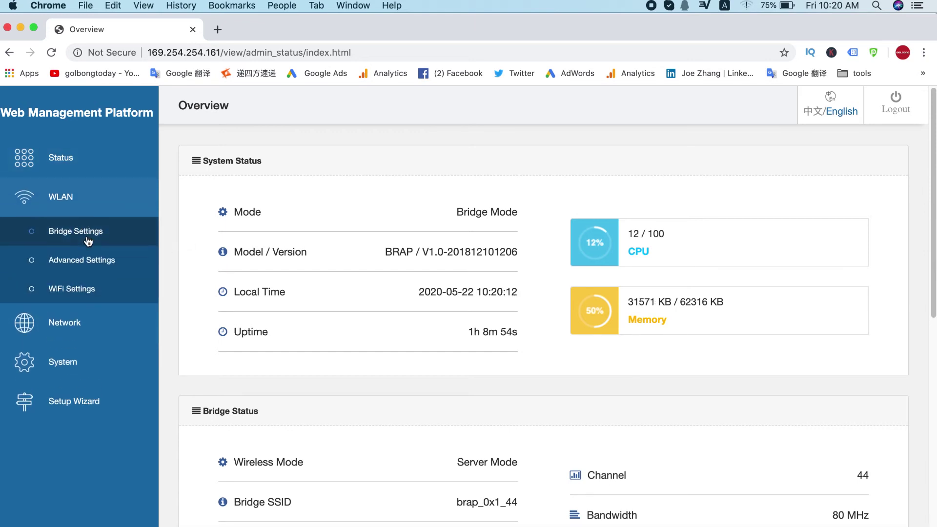
left_click(93, 297)
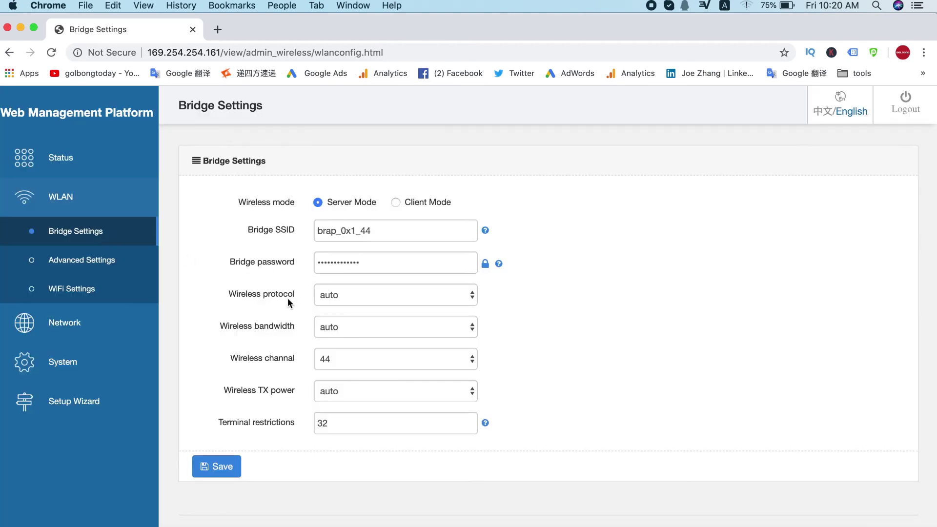
left_click_drag(232, 294, 294, 294)
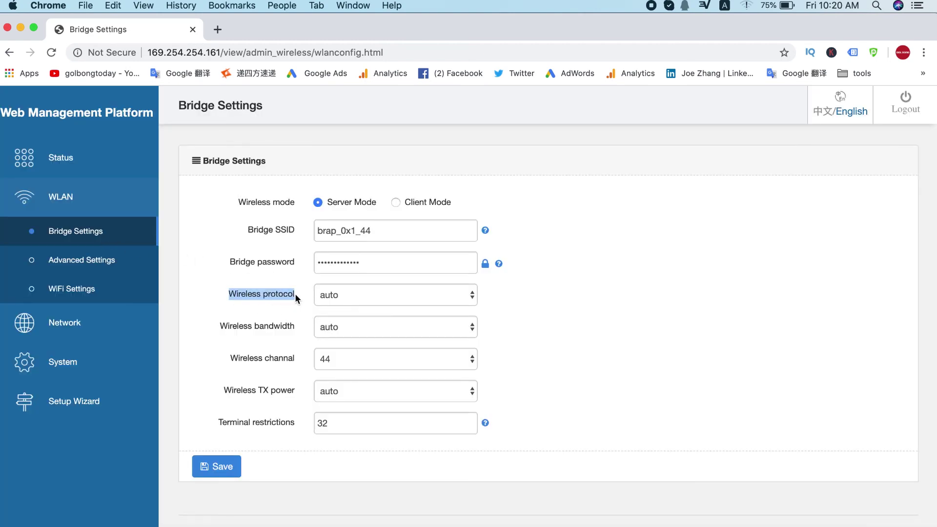
left_click_drag(269, 326, 286, 328)
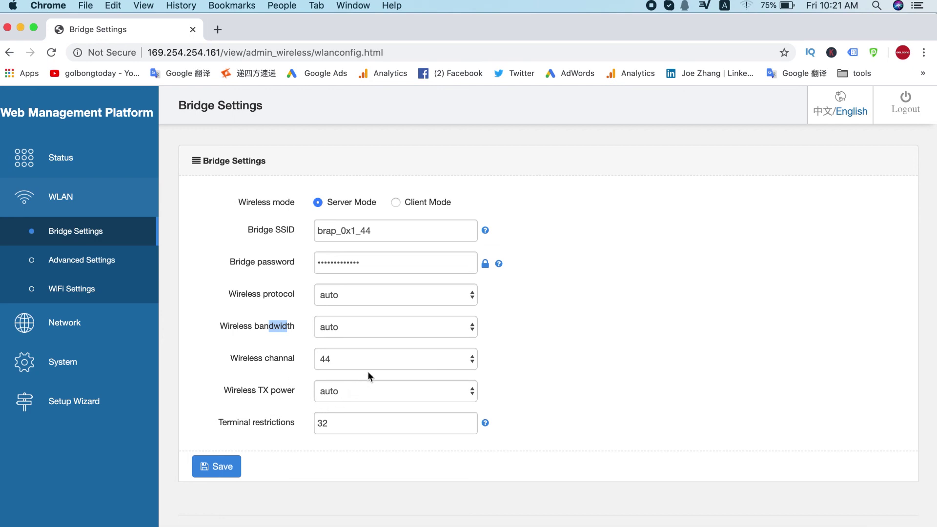
left_click(398, 363)
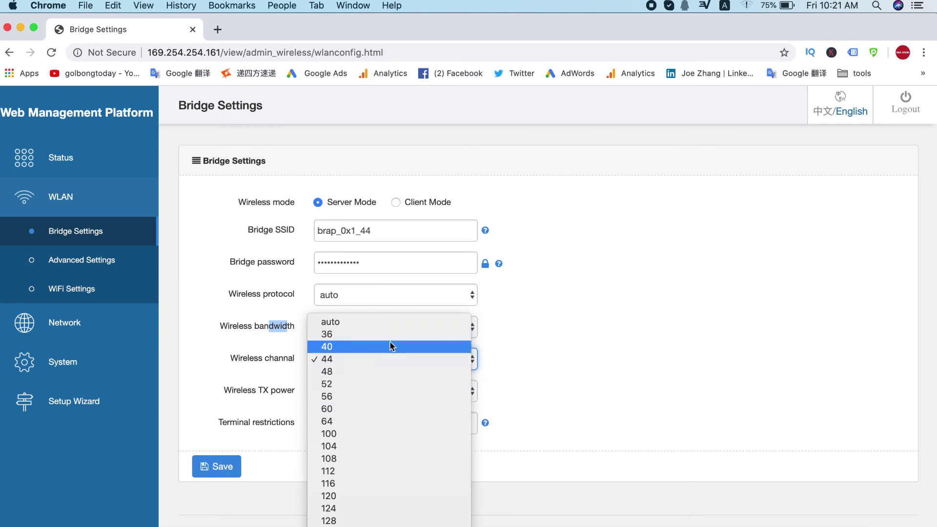
left_click(385, 358)
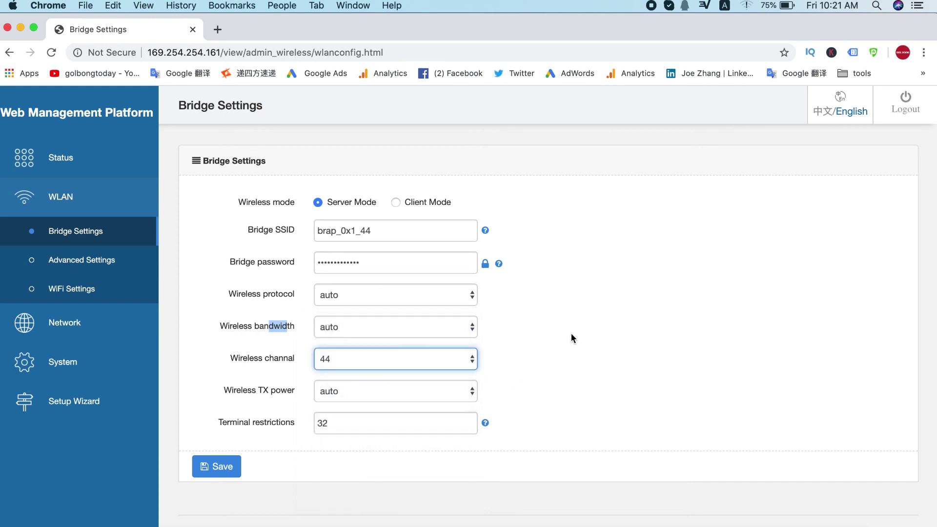